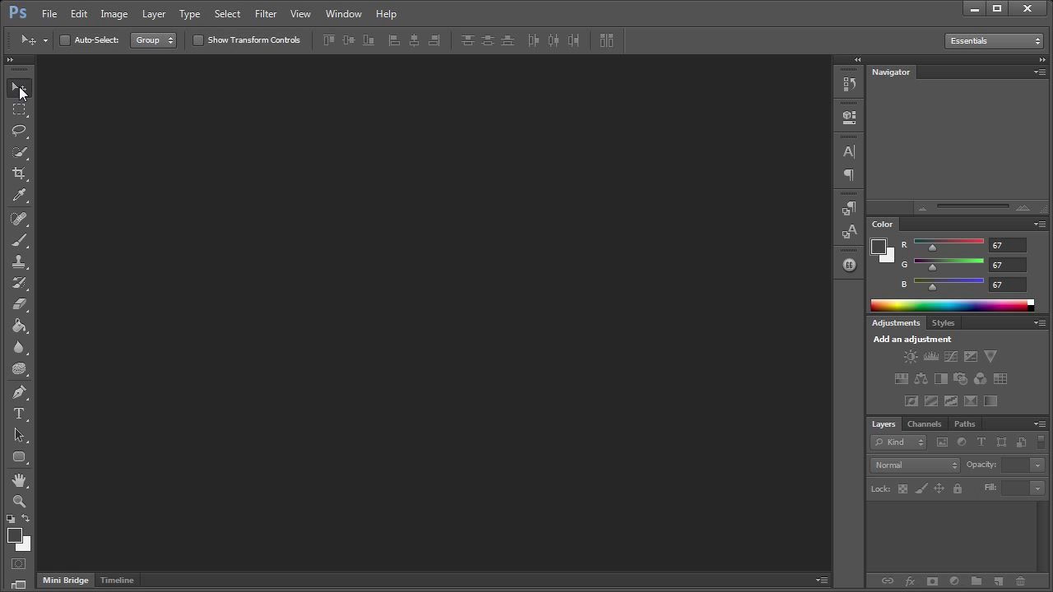
# Create a new 468×60-pixel document with a transparent background.
pyautogui.press('v')
pyautogui.click(48, 14)
pyautogui.click(90, 31)
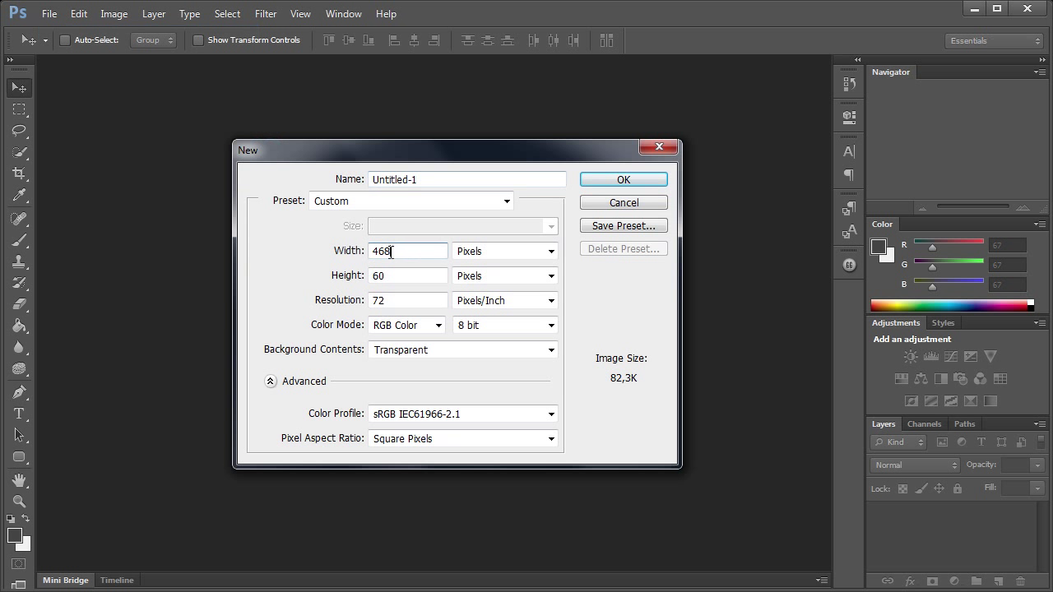
pyautogui.click(622, 180)
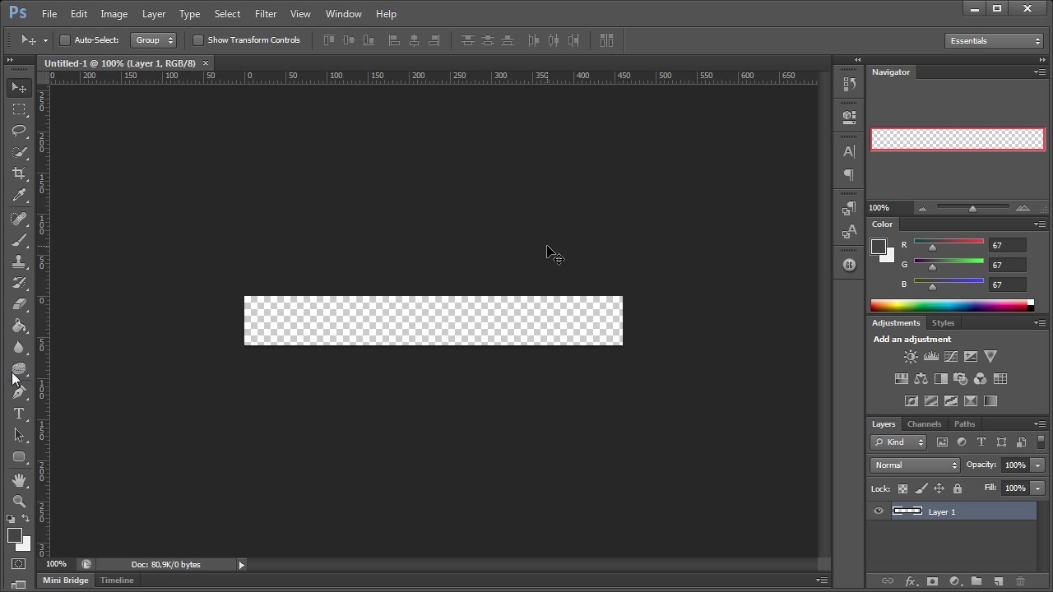
pyautogui.click(19, 414)
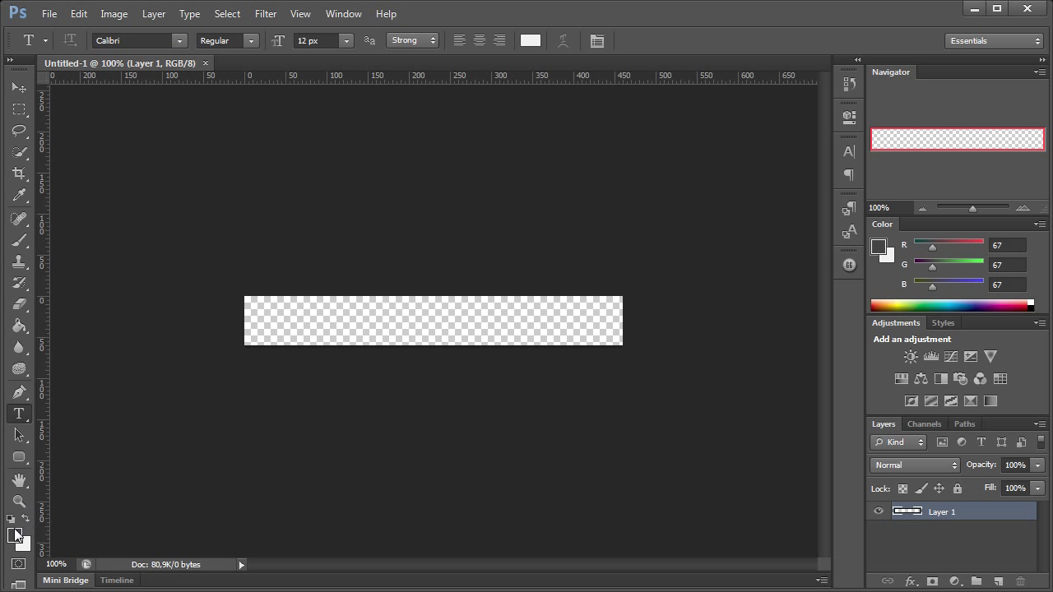
# Set the colour to light gray f1f1f1 and fill the banner background.
pyautogui.click(14, 534)
pyautogui.press('Return')
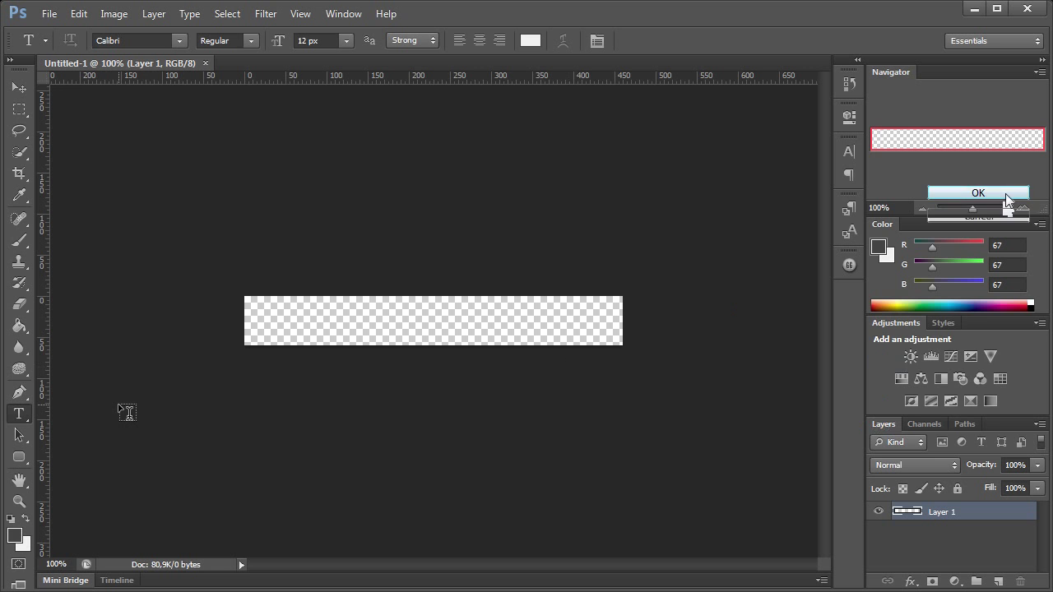
pyautogui.click(25, 516)
pyautogui.click(15, 535)
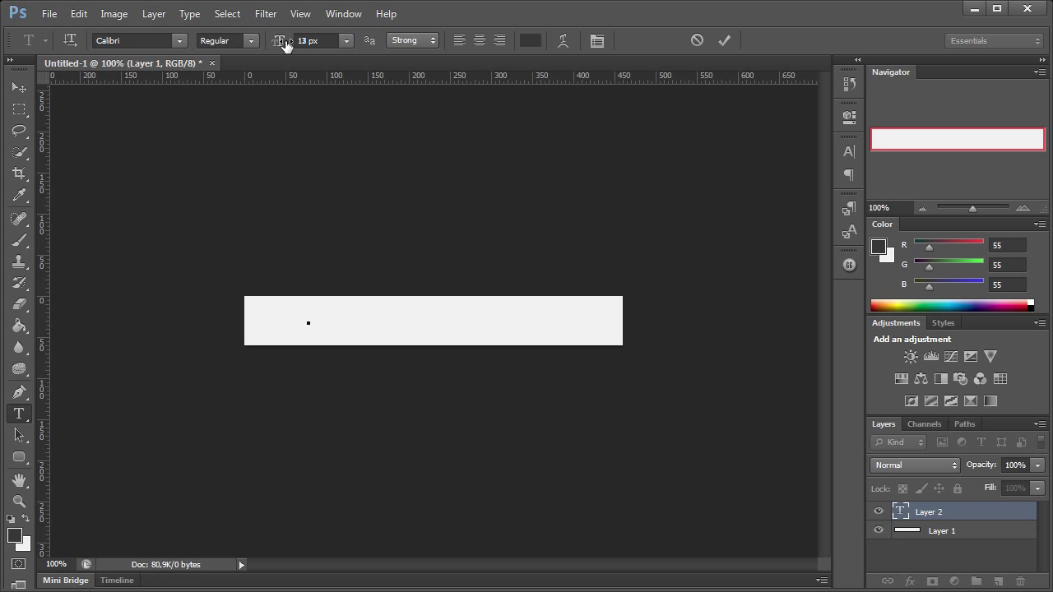
# Set the type size to 25 px and choose a font.
pyautogui.write('25')
pyautogui.click(178, 40)
pyautogui.click(156, 38)
pyautogui.write('Myriad Pro')
# Add centred 'Reclama ta aici' text in Myriad Pro and commit it.
pyautogui.press('Return')
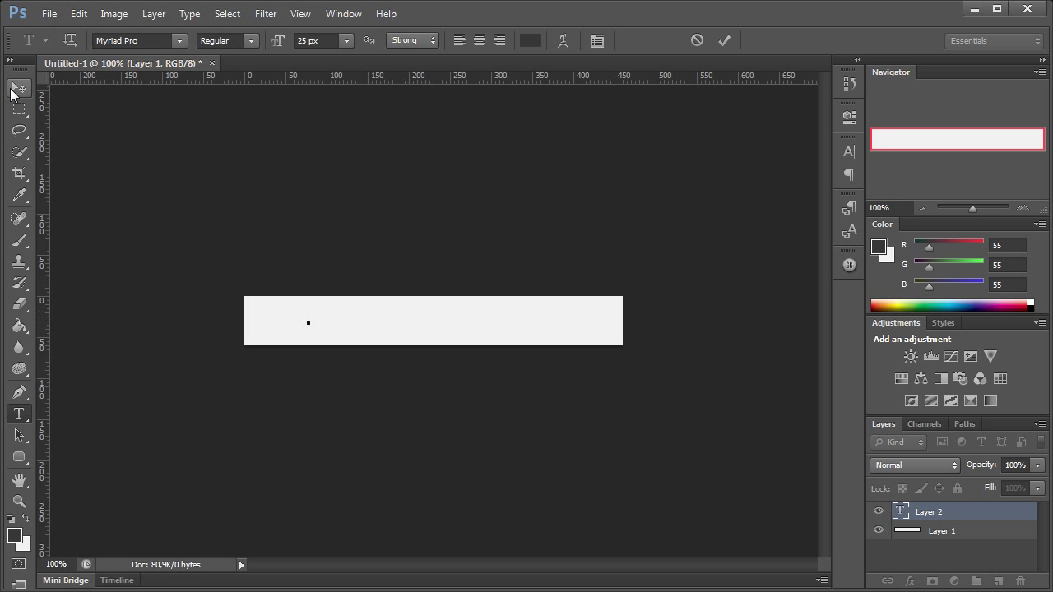
pyautogui.write('Re')
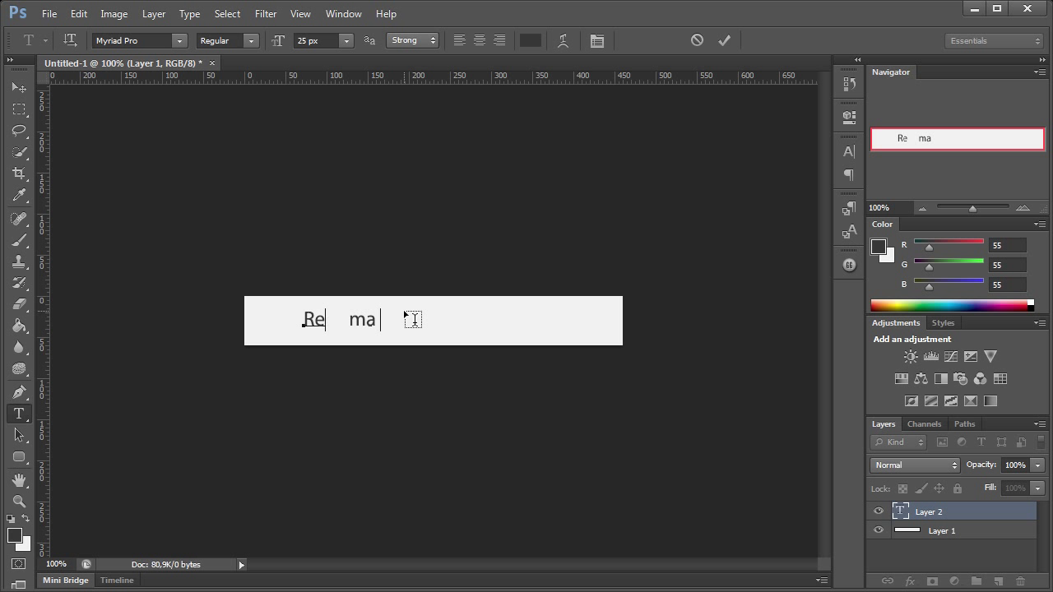
pyautogui.write('clama ta aici')
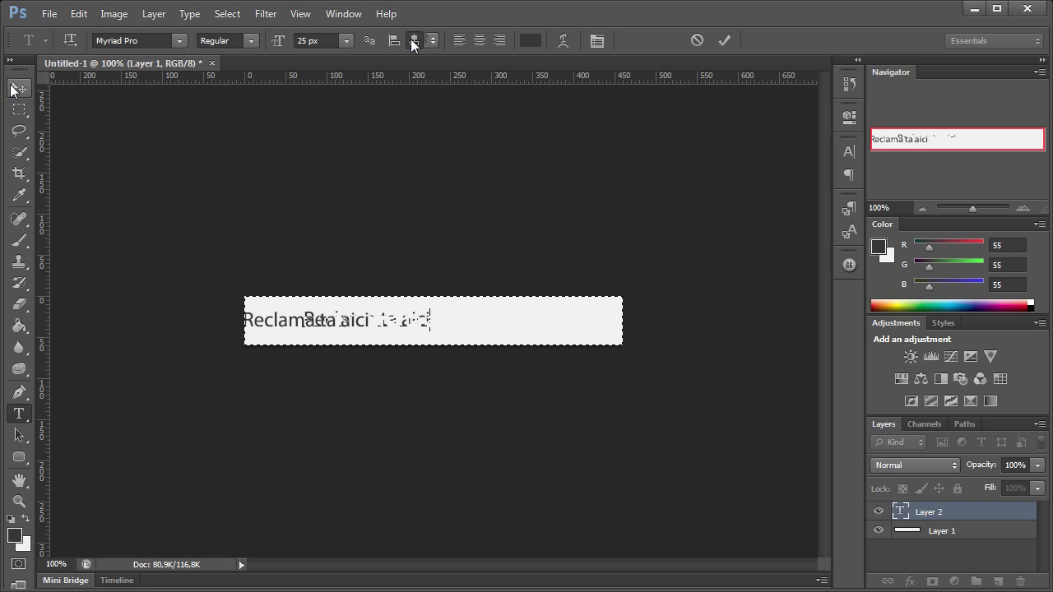
pyautogui.hotkey('ctrl', 'Return')
pyautogui.press('v')
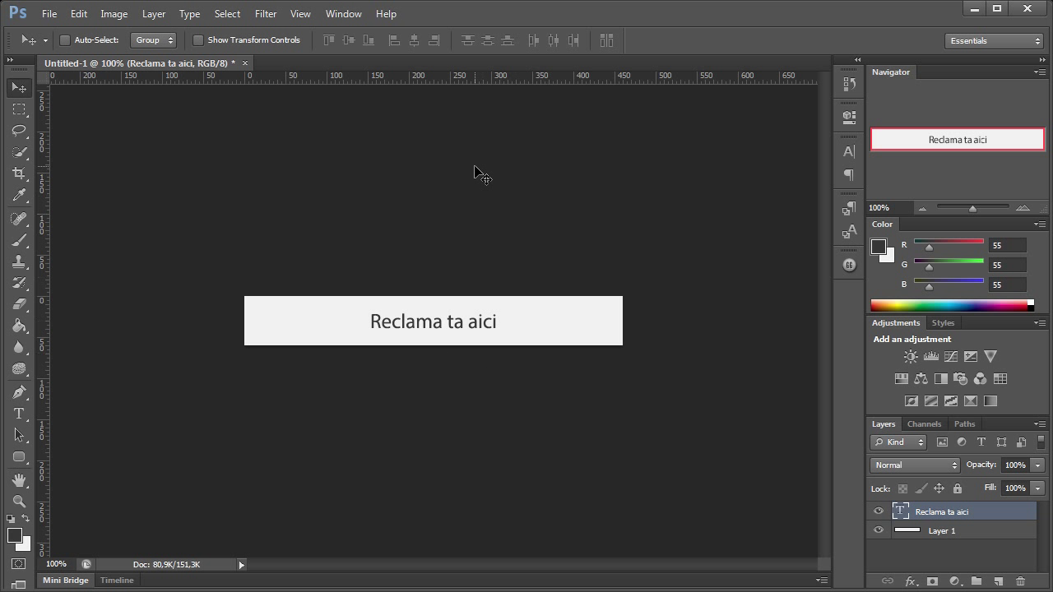
pyautogui.click(343, 14)
# Show the Actions panel from the Window menu.
pyautogui.click(343, 14)
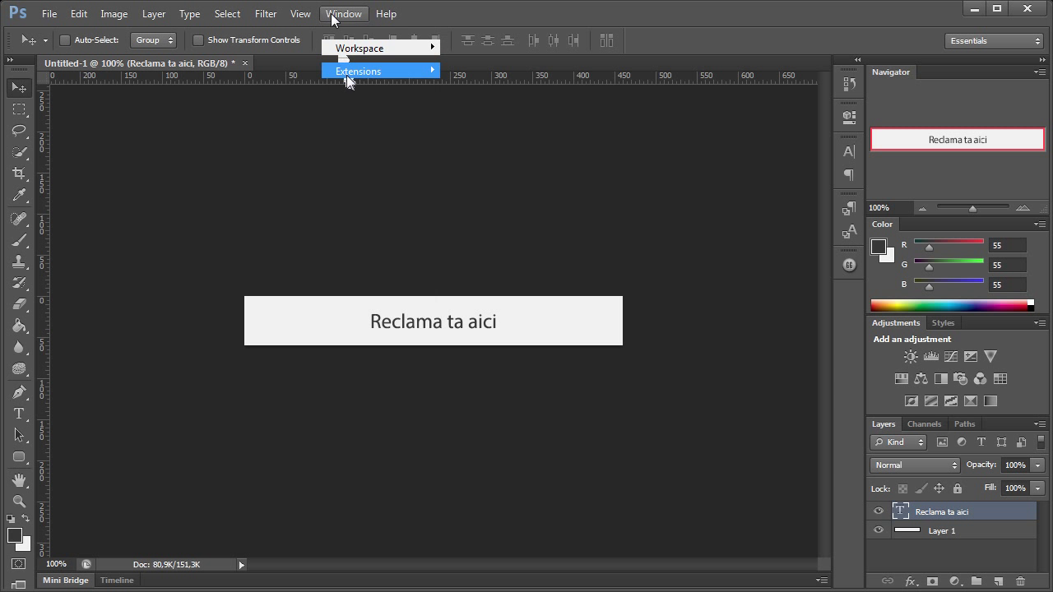
pyautogui.click(334, 18)
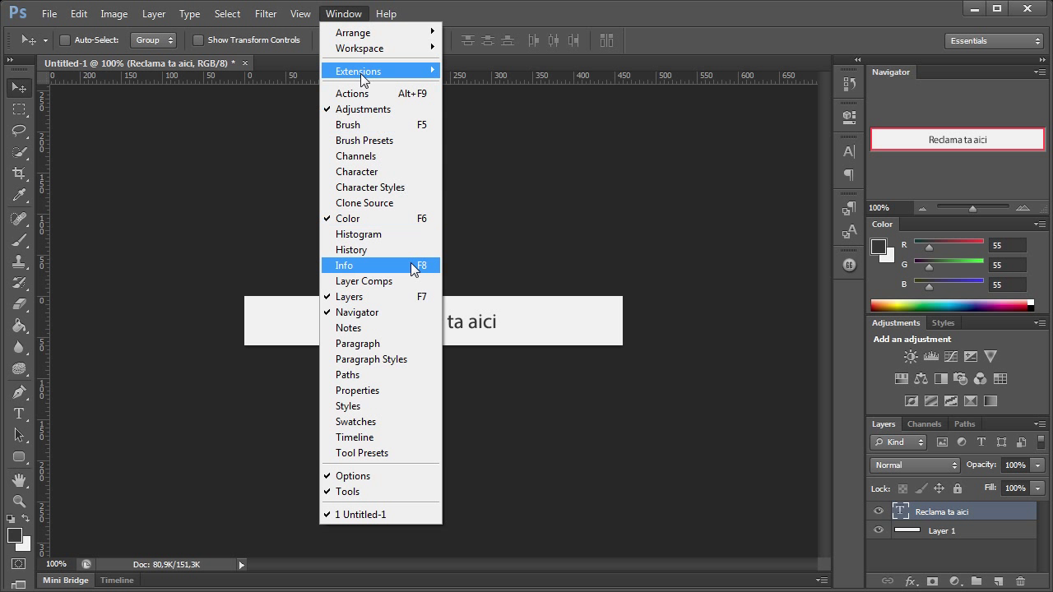
pyautogui.click(361, 93)
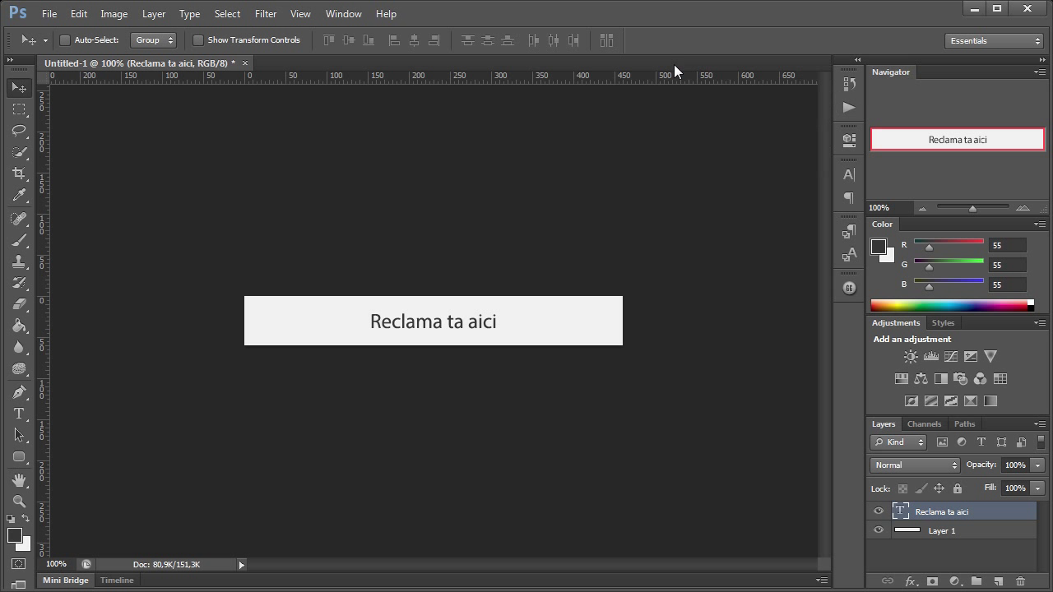
# Show the animation Timeline and add a new empty layer.
pyautogui.click(313, 22)
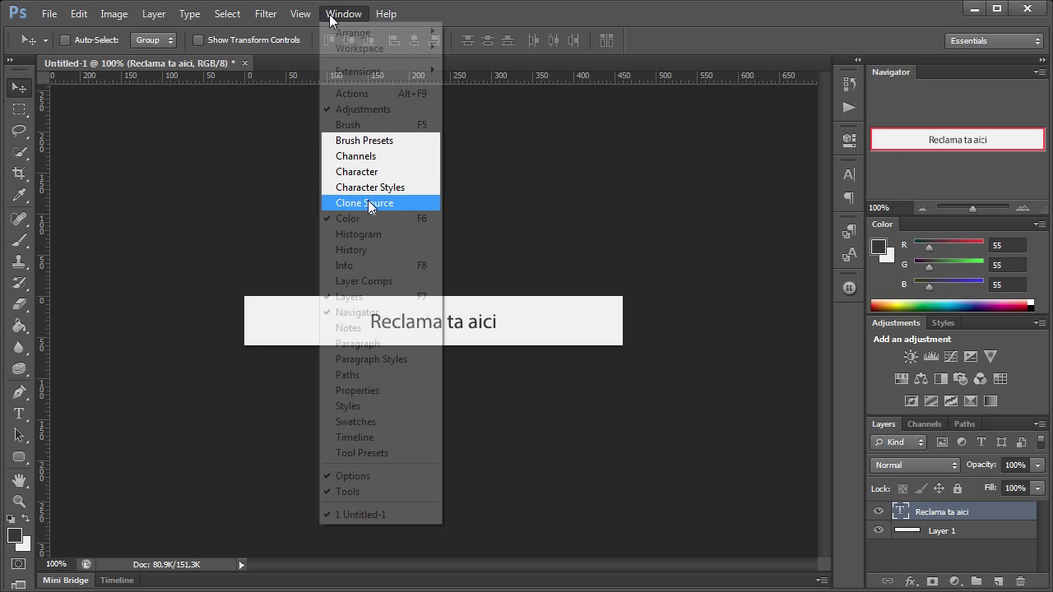
pyautogui.click(361, 434)
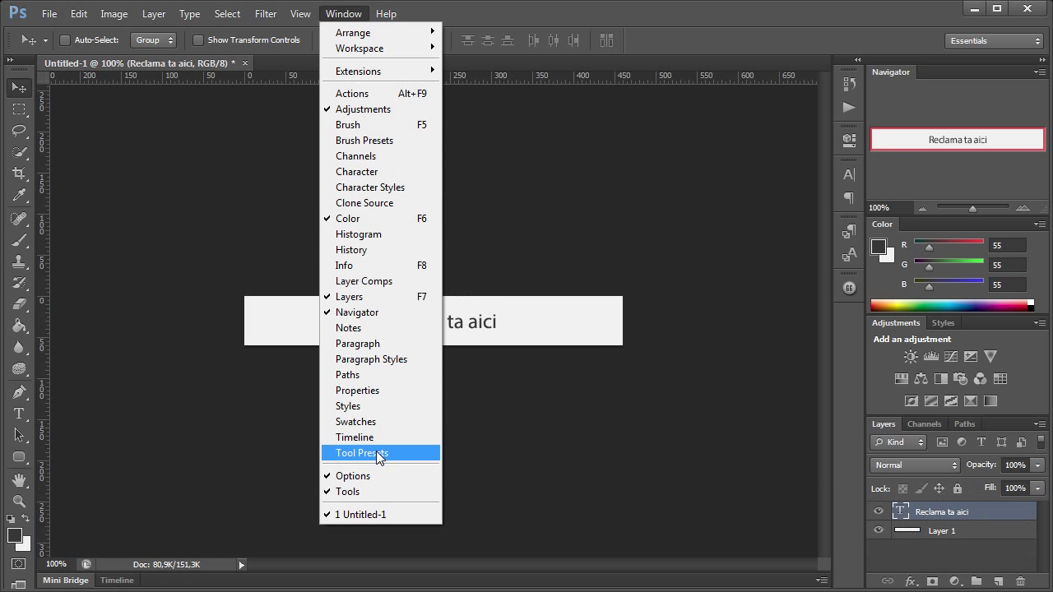
pyautogui.click(354, 437)
pyautogui.click(344, 14)
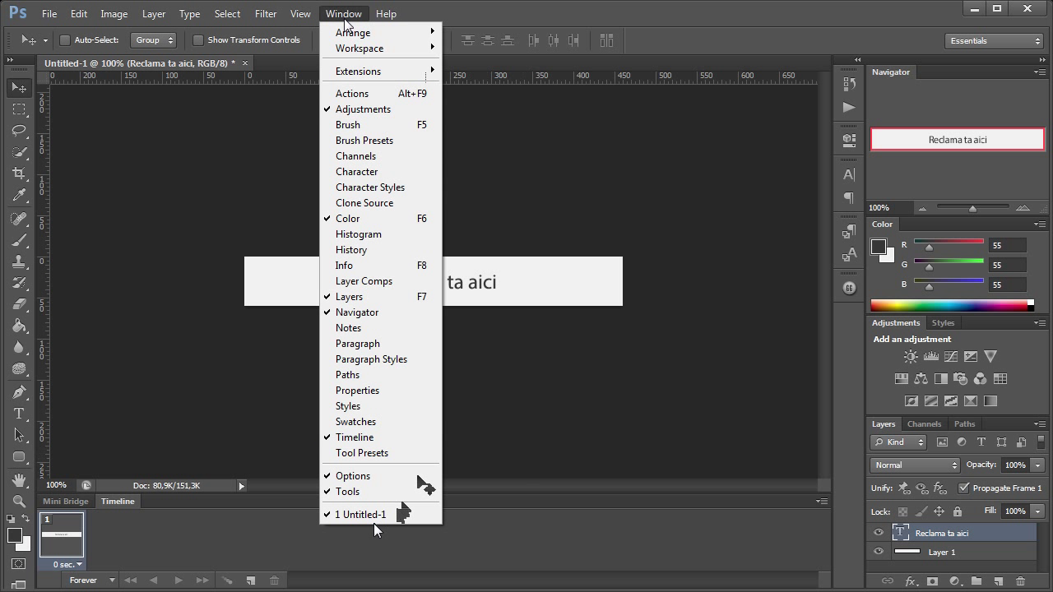
pyautogui.hotkey('ctrl', 'alt', 'shift', 'e')
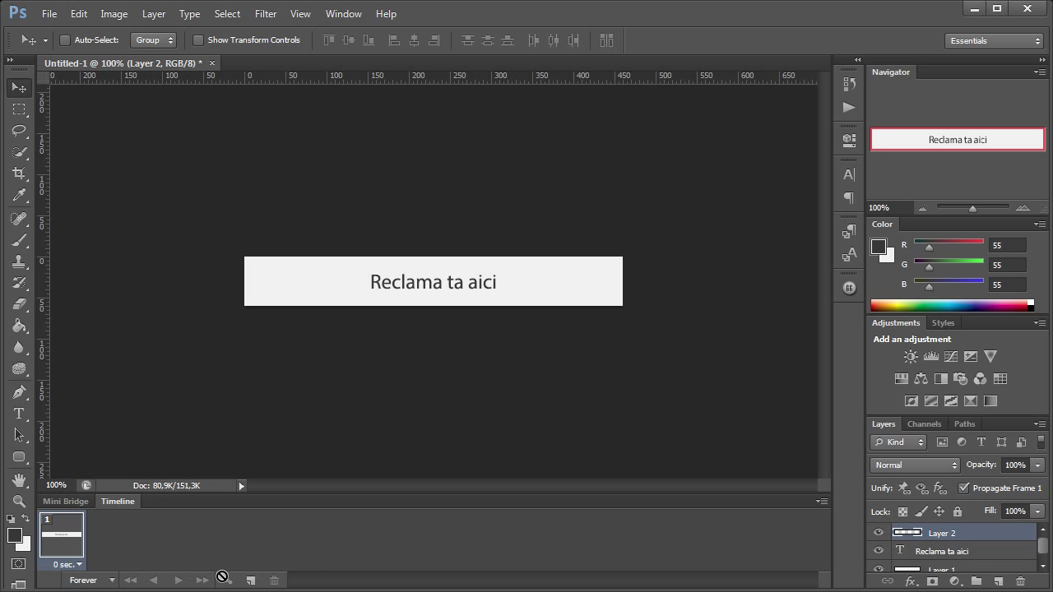
# Duplicate frame 1 into a second frame with 'Reclama ta aici' hidden.
pyautogui.moveTo(61, 539); pyautogui.dragTo(124, 539)
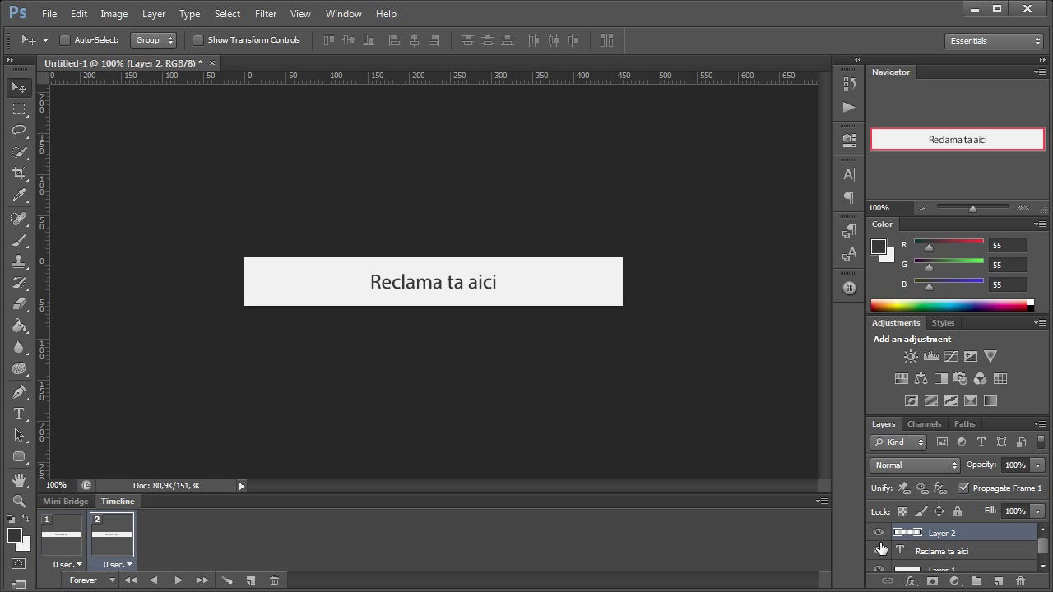
pyautogui.click(877, 551)
pyautogui.click(62, 535)
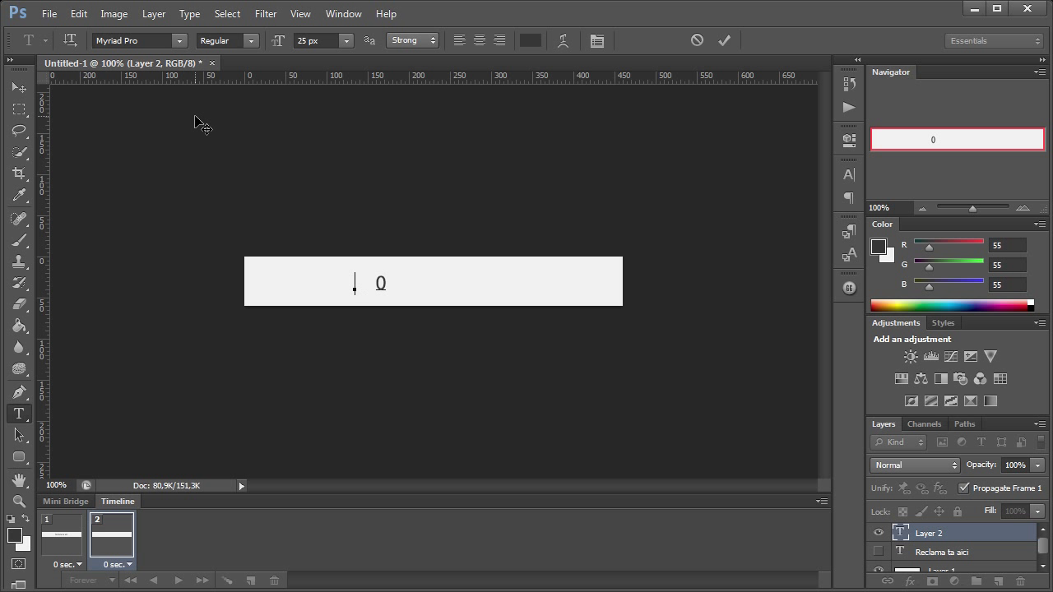
# Add '460*60px' text centred horizontally and vertically in the banner.
pyautogui.write('460')
pyautogui.write('*60')
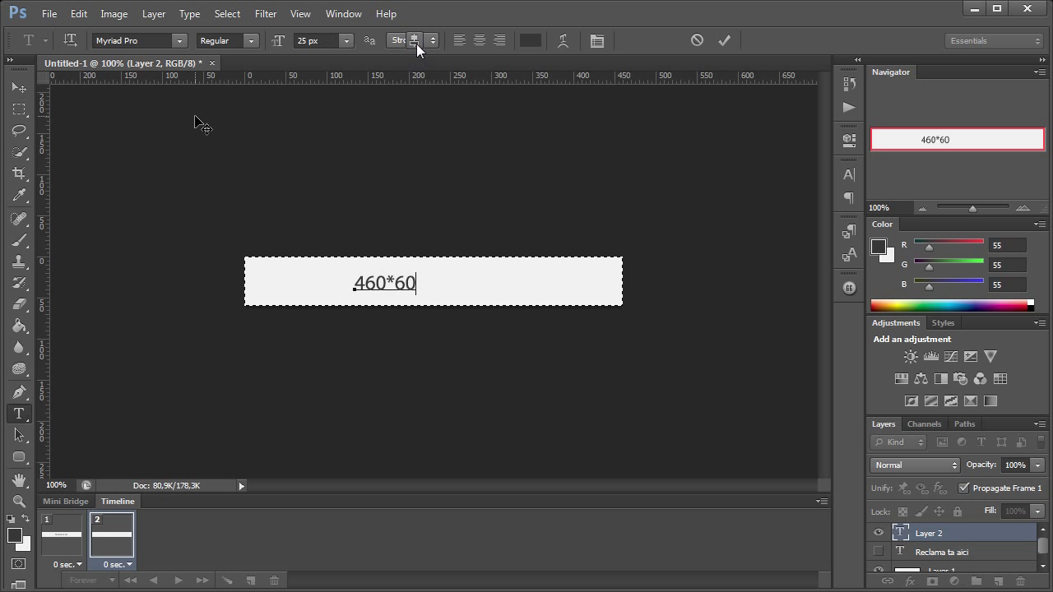
pyautogui.write('px')
pyautogui.hotkey('ctrl', 'Return')
pyautogui.press('v')
pyautogui.click(351, 42)
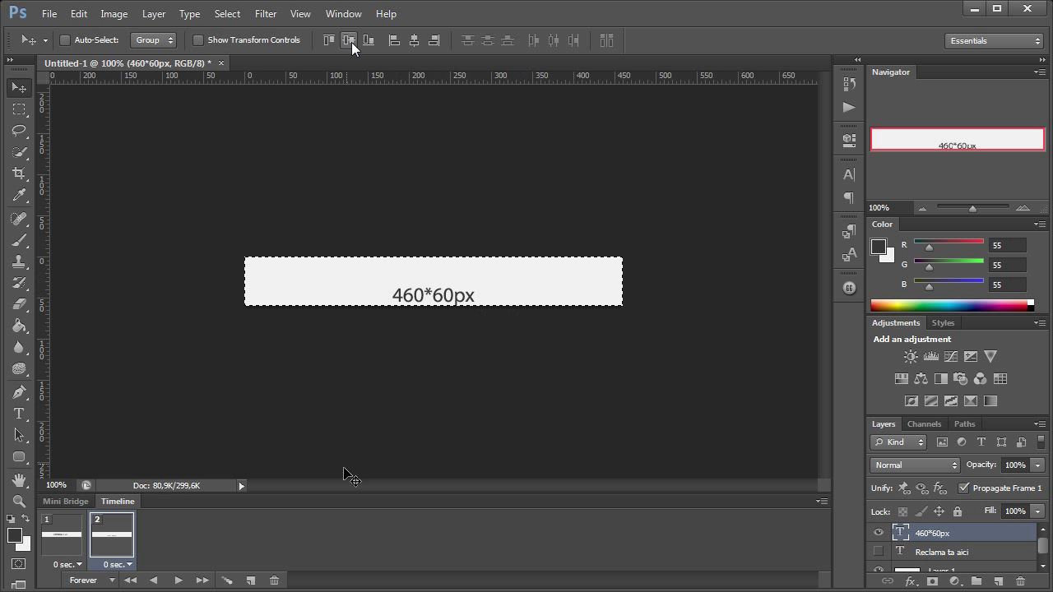
pyautogui.click(251, 580)
# Add a third frame with the '460*60px' text layer hidden.
pyautogui.click(997, 582)
pyautogui.click(932, 551)
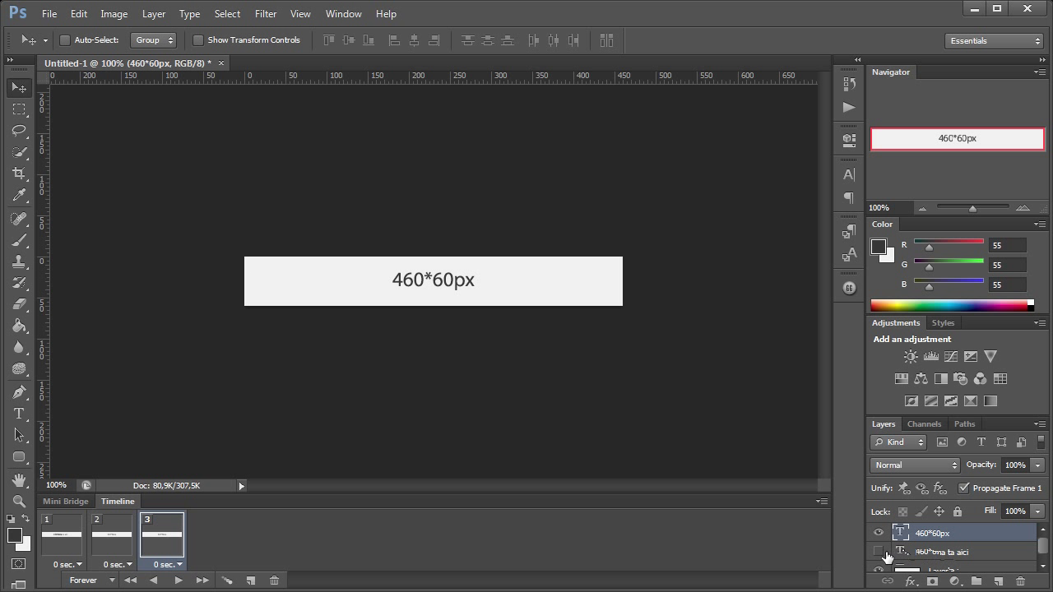
pyautogui.press('t')
pyautogui.click(399, 287)
# Type and commit '3 euro/lună' as the third frame's text.
pyautogui.write('3 e')
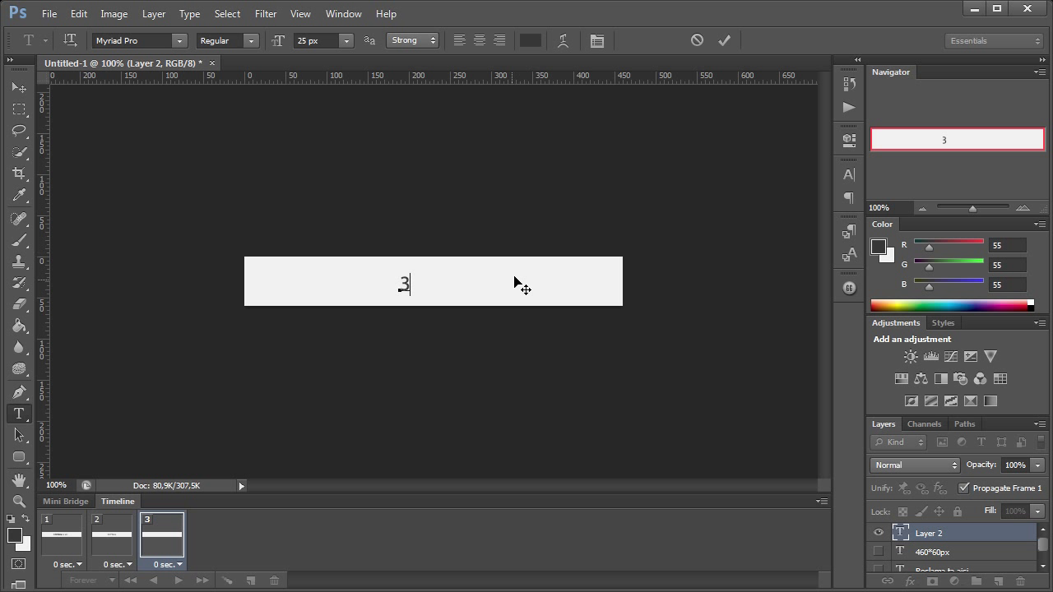
pyautogui.write('uro')
pyautogui.press('BackSpace')
pyautogui.press('BackSpace')
pyautogui.write('np')
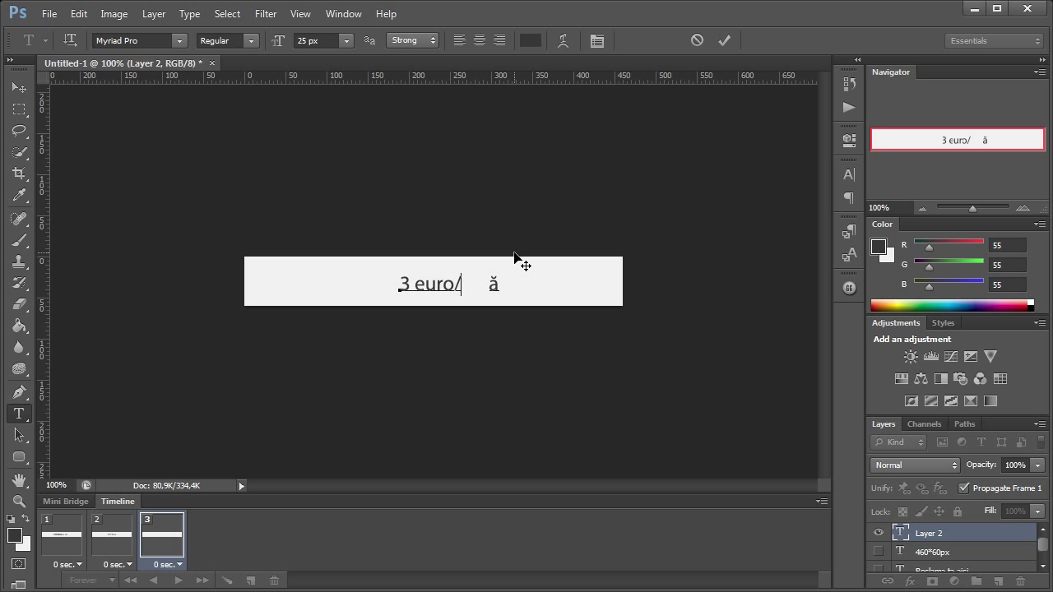
pyautogui.write('lun')
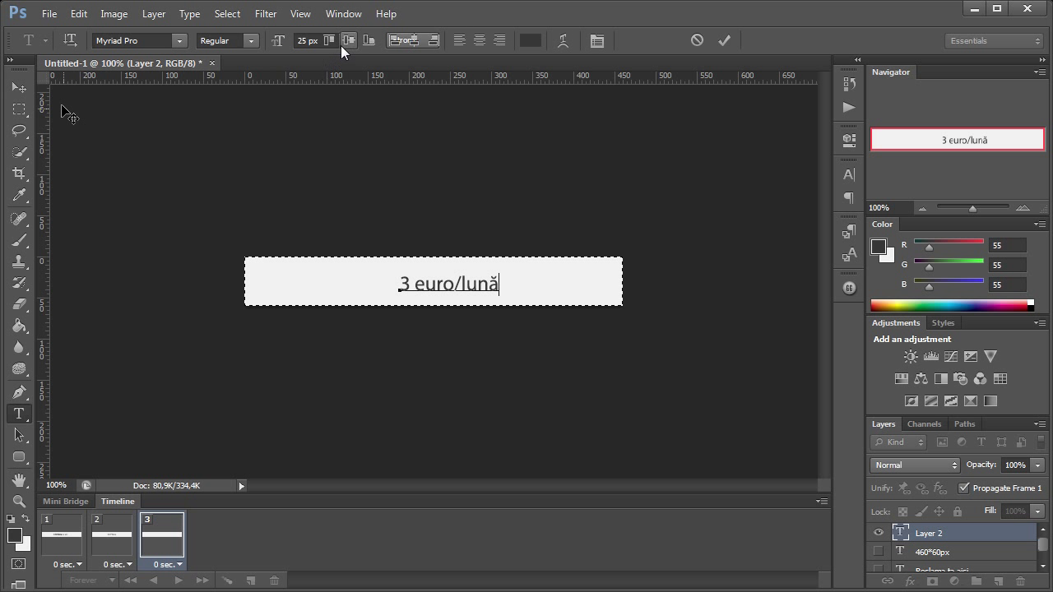
pyautogui.hotkey('ctrl', 'Return')
pyautogui.press('v')
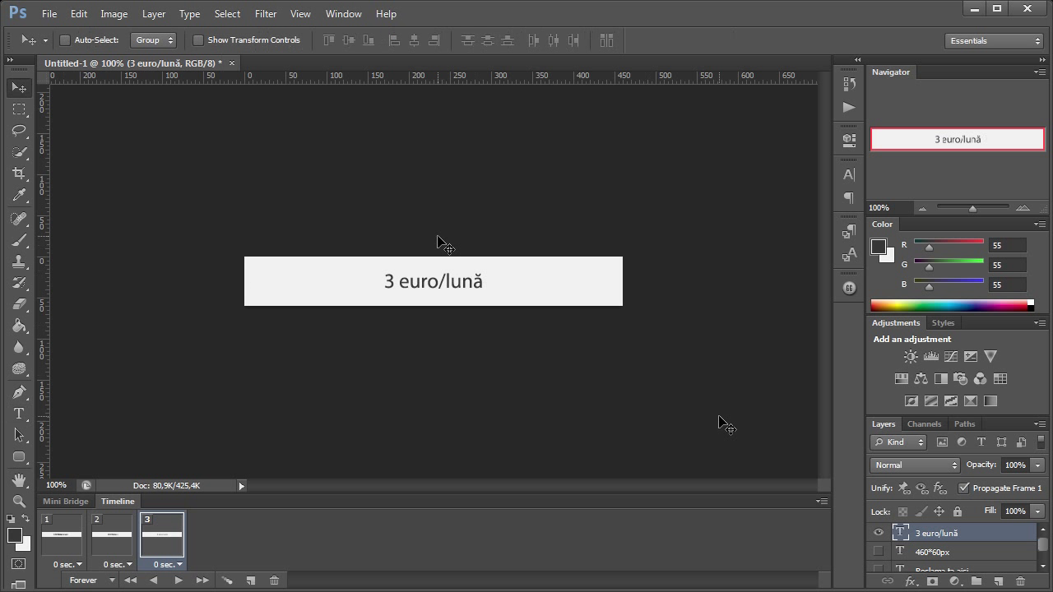
pyautogui.click(78, 548)
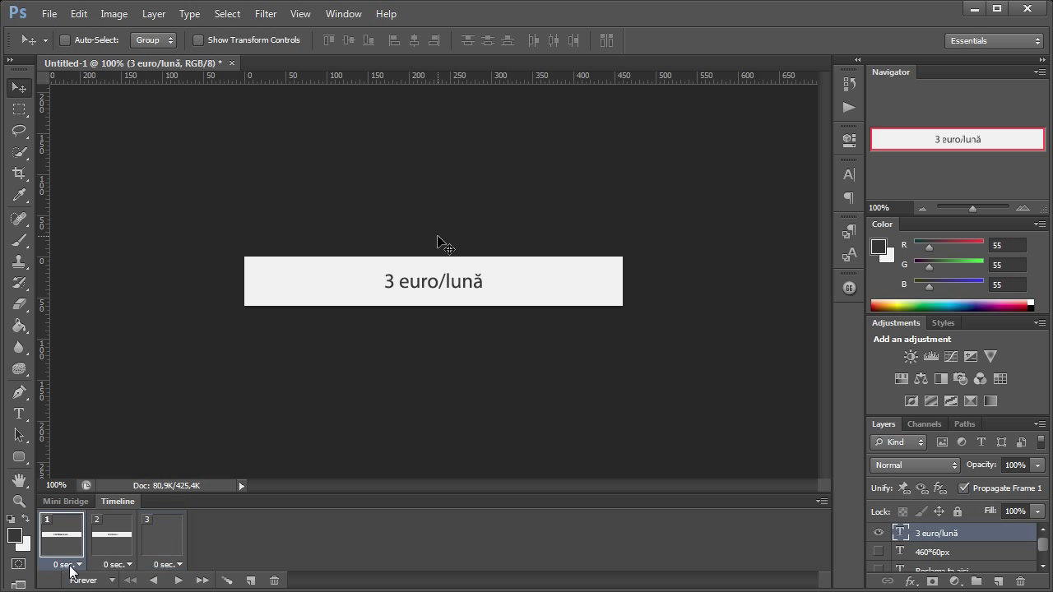
# Set all three frame delays to 1 second and preview the animation.
pyautogui.click(90, 441)
pyautogui.click(119, 564)
pyautogui.click(137, 441)
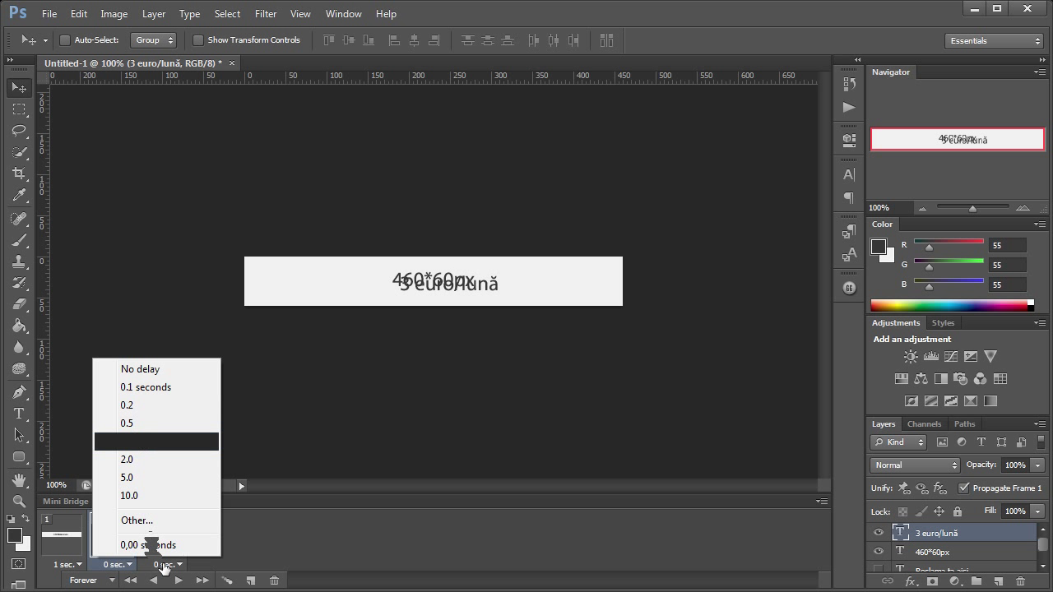
pyautogui.click(169, 564)
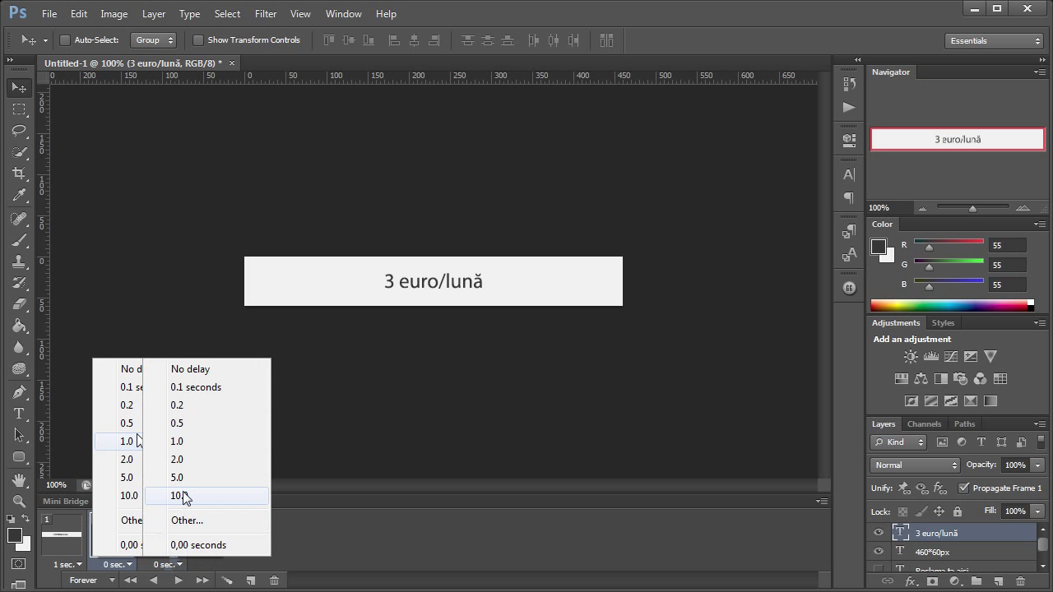
pyautogui.click(137, 442)
pyautogui.click(170, 580)
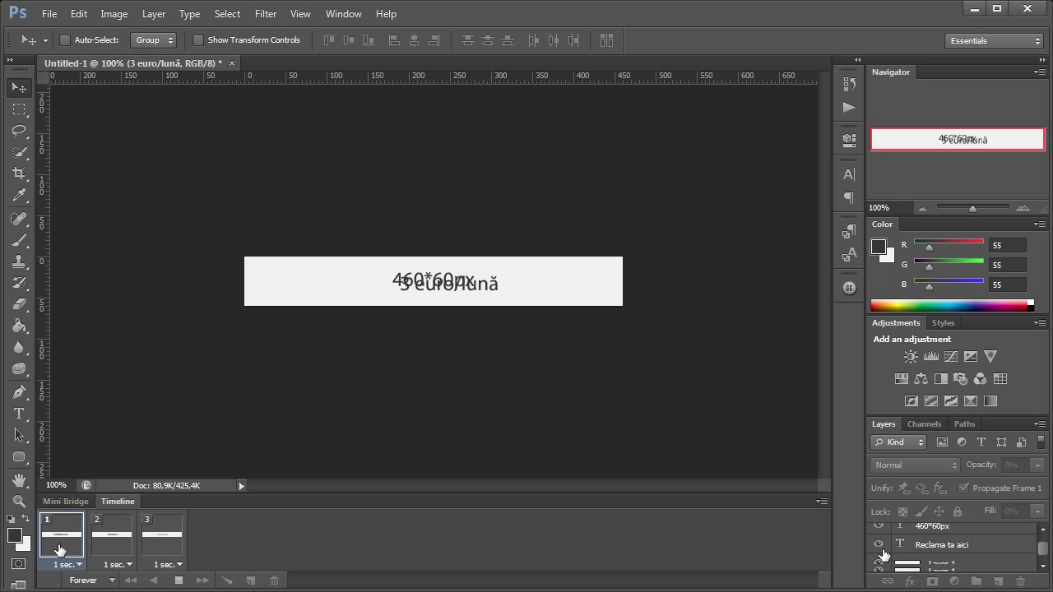
pyautogui.press('space')
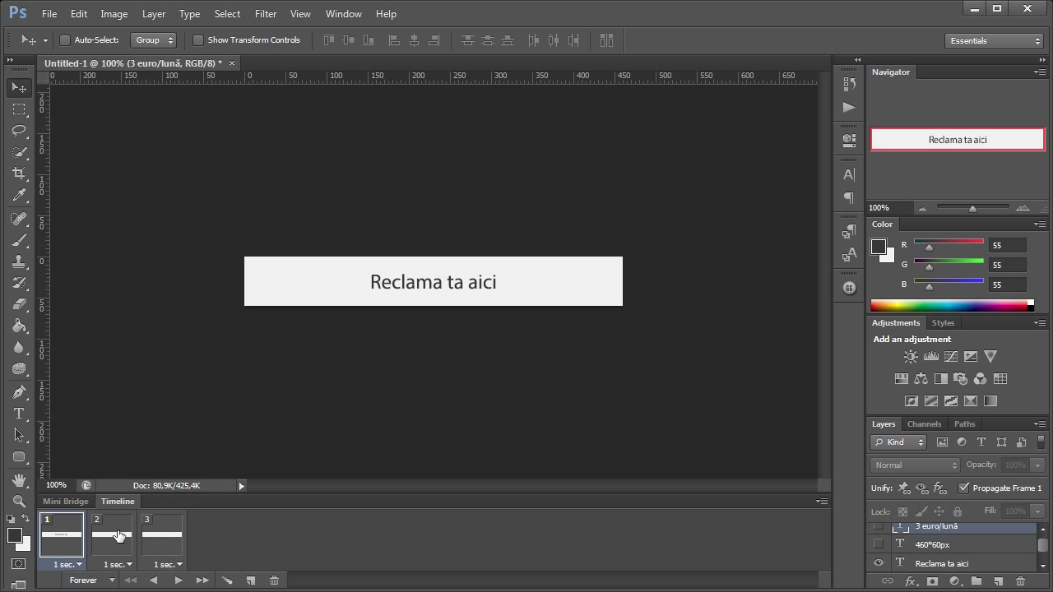
# Make frame 3 show only '3 euro/lună', then return to frame 1.
pyautogui.click(878, 544)
pyautogui.click(158, 539)
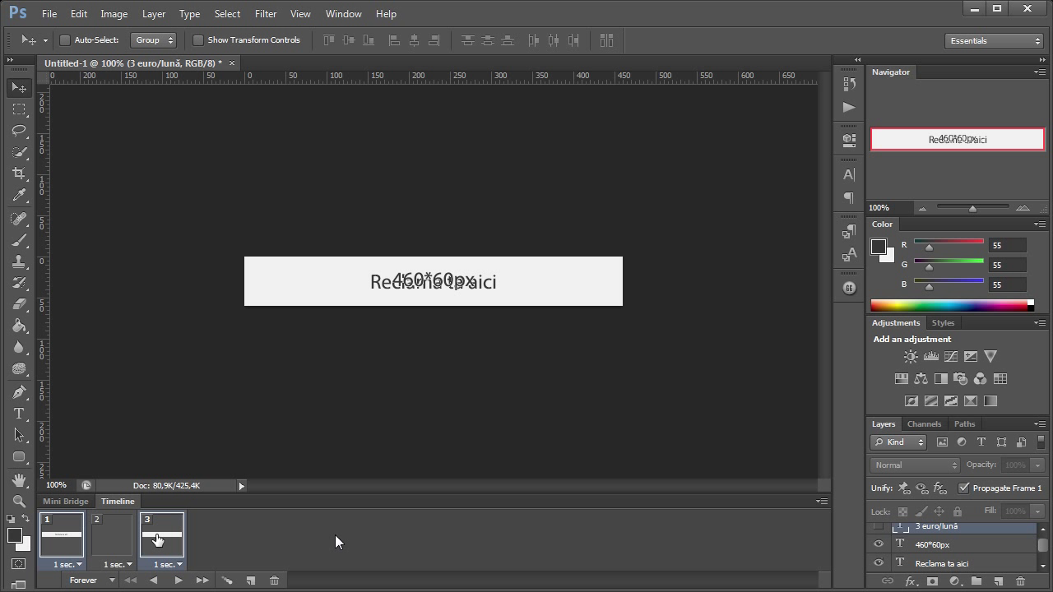
pyautogui.click(878, 544)
pyautogui.click(877, 563)
pyautogui.click(877, 526)
pyautogui.click(82, 535)
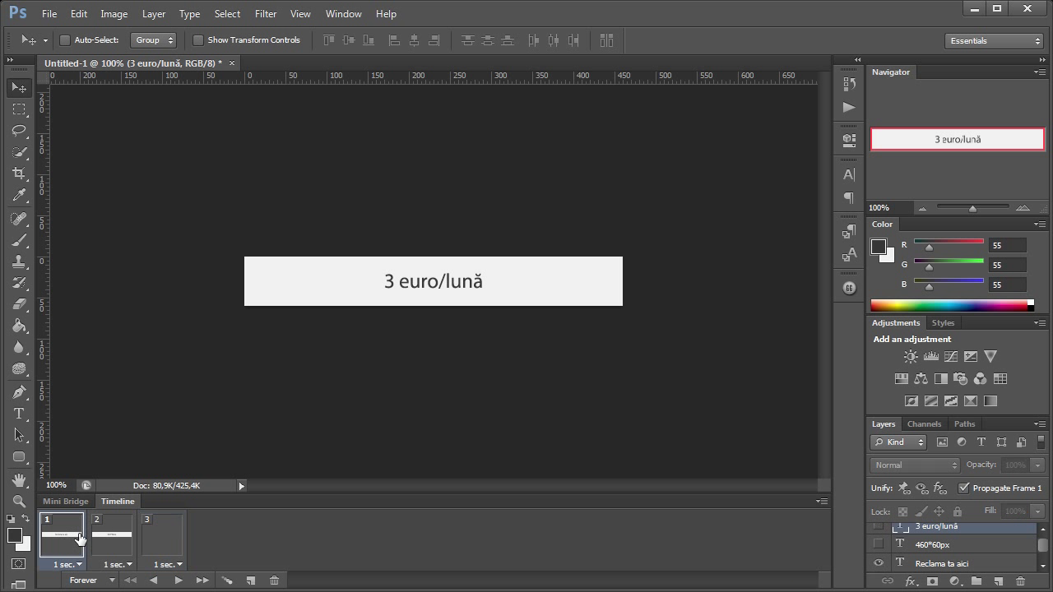
pyautogui.click(142, 544)
pyautogui.click(196, 581)
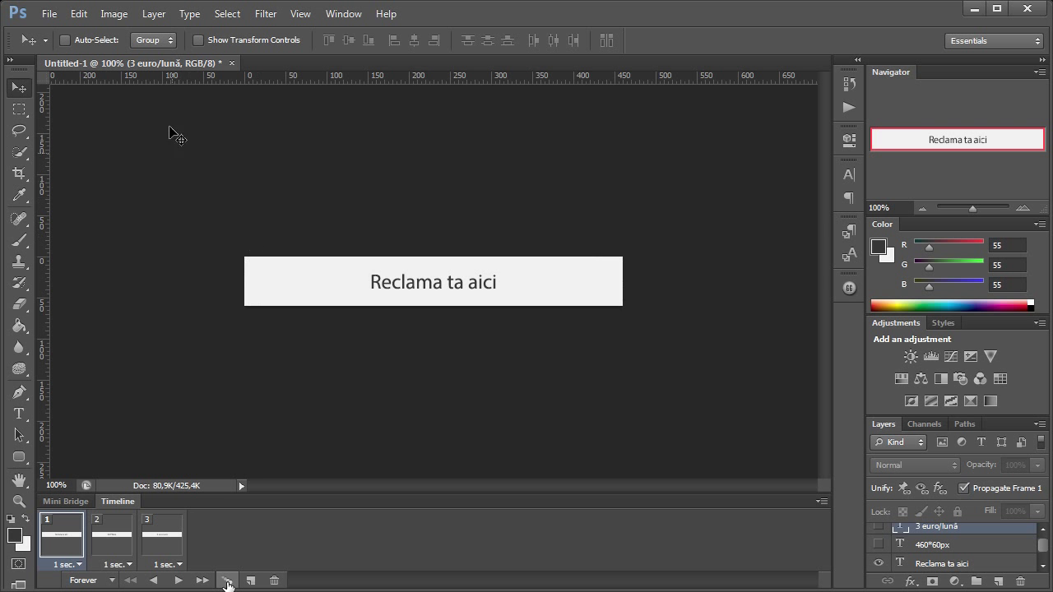
pyautogui.click(49, 14)
# Export the animation for web as a GIF with 256 colours.
pyautogui.click(107, 242)
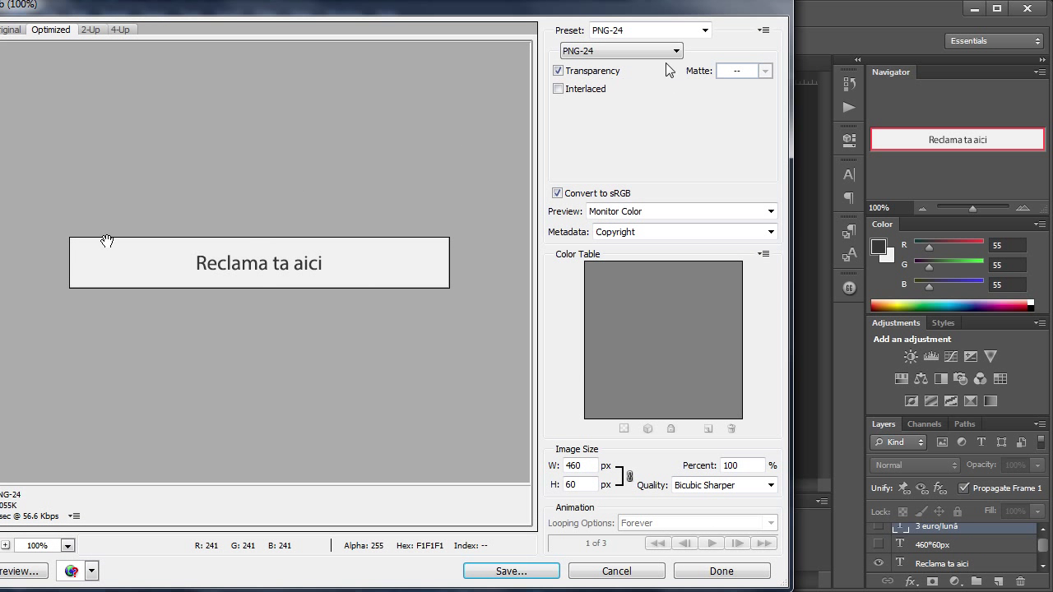
pyautogui.click(598, 51)
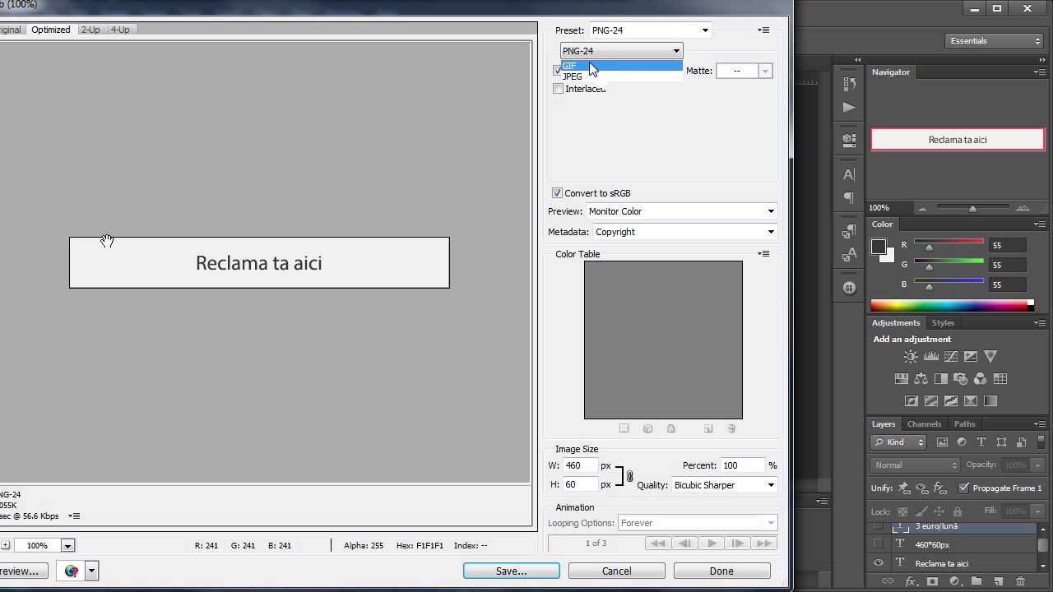
pyautogui.click(619, 64)
pyautogui.click(764, 72)
pyautogui.click(732, 219)
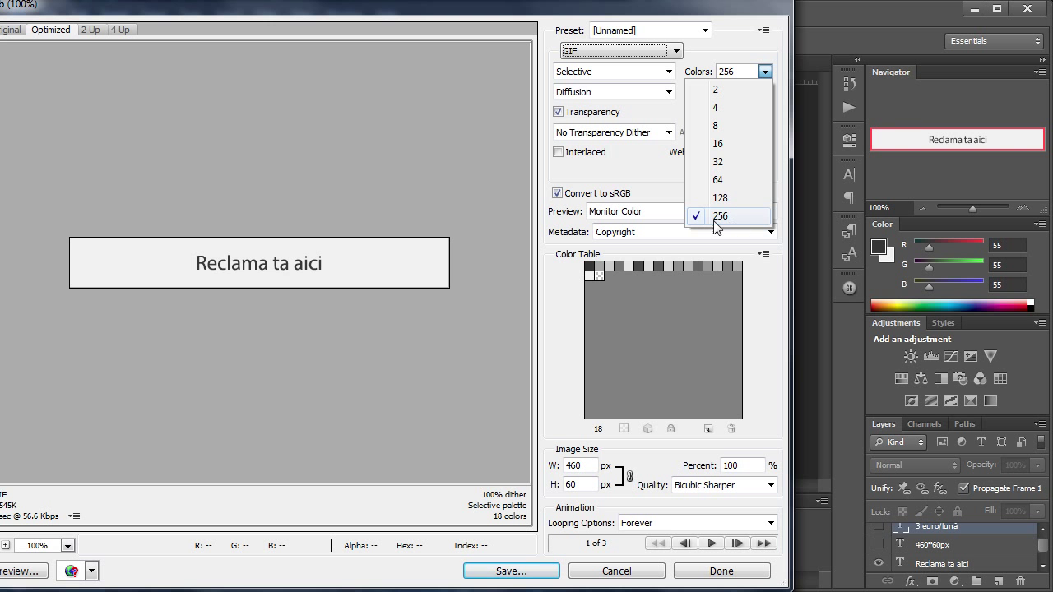
pyautogui.click(672, 146)
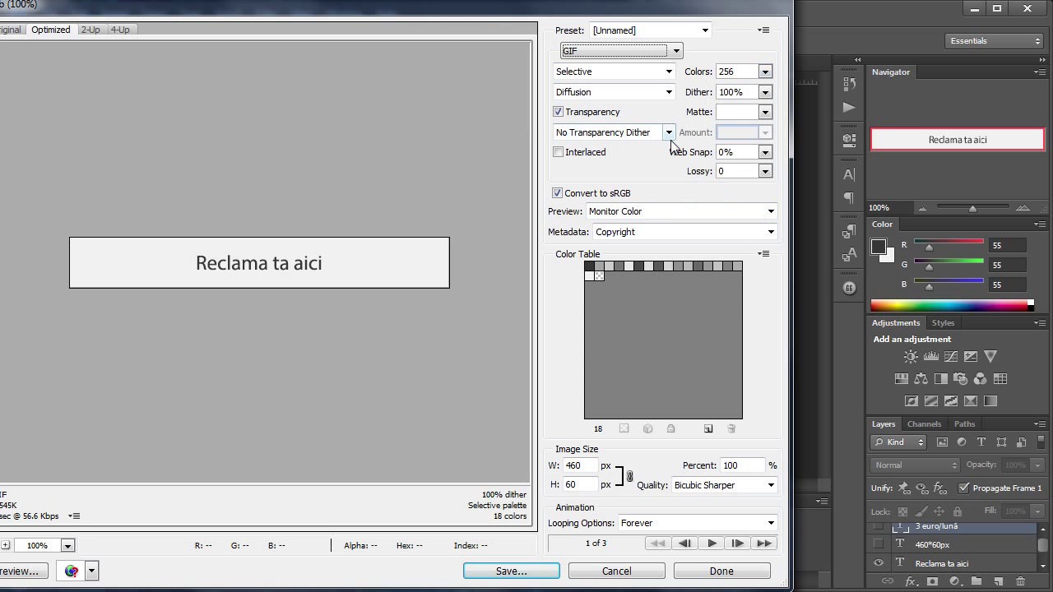
# Save the GIF as Images Only under the file name 'banner'.
pyautogui.click(529, 570)
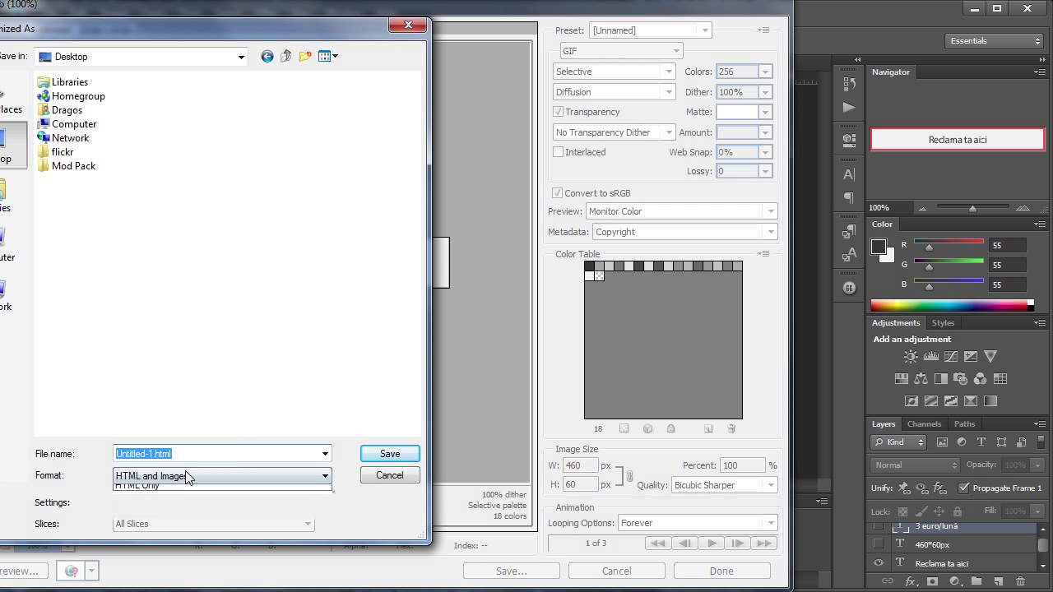
pyautogui.click(188, 476)
pyautogui.click(173, 502)
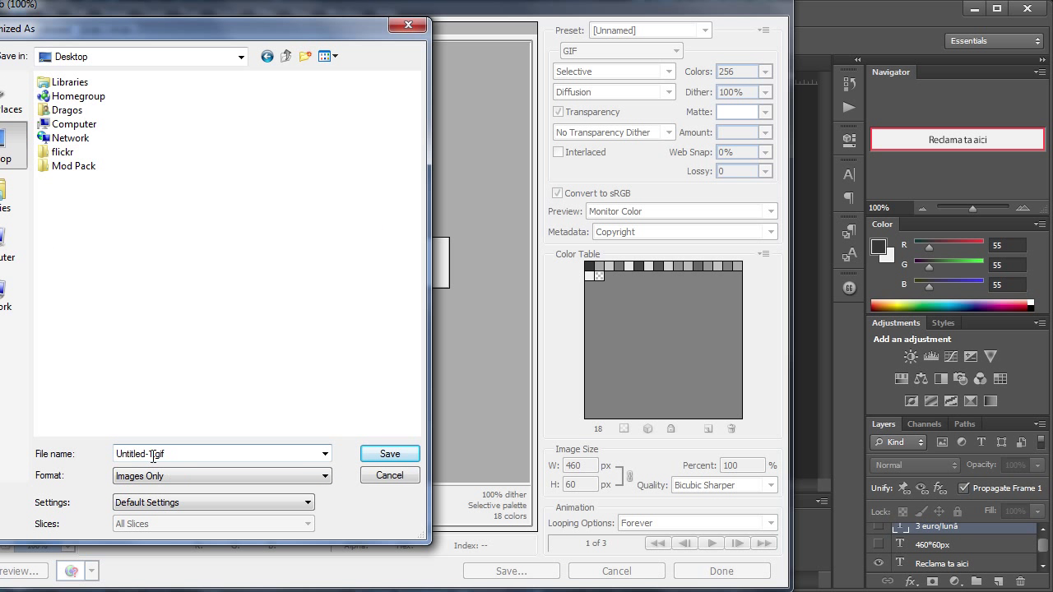
pyautogui.write('ban')
pyautogui.hotkey('ctrl', 'z')
pyautogui.write('banner.')
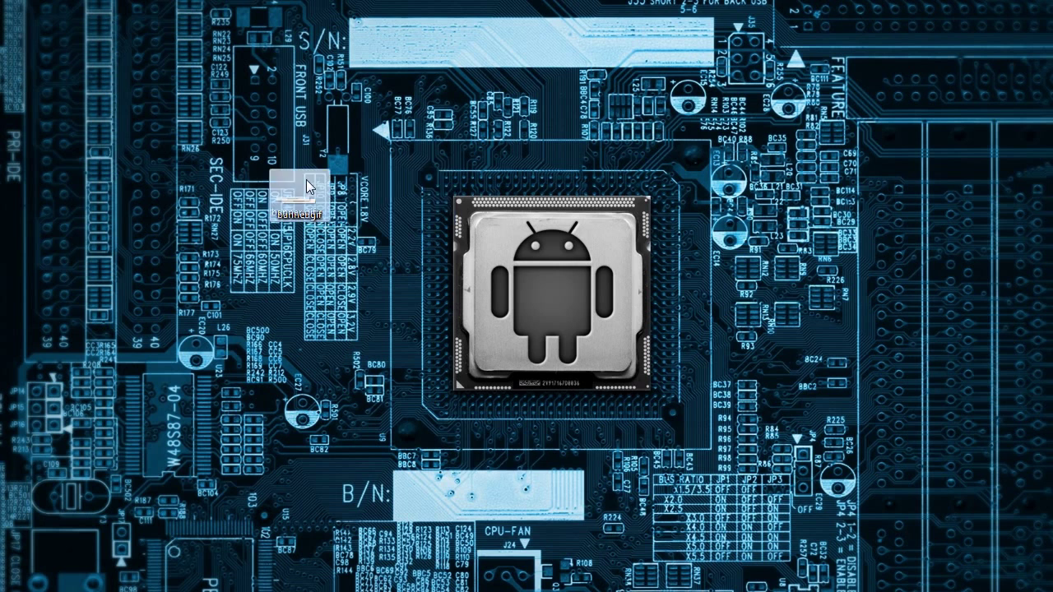
# Move banner.gif onto the desktop and open it in a web browser.
pyautogui.moveTo(411, 185); pyautogui.dragTo(286, 188)
pyautogui.press('Return')
pyautogui.rightClick(288, 187)
pyautogui.moveTo(403, 364)
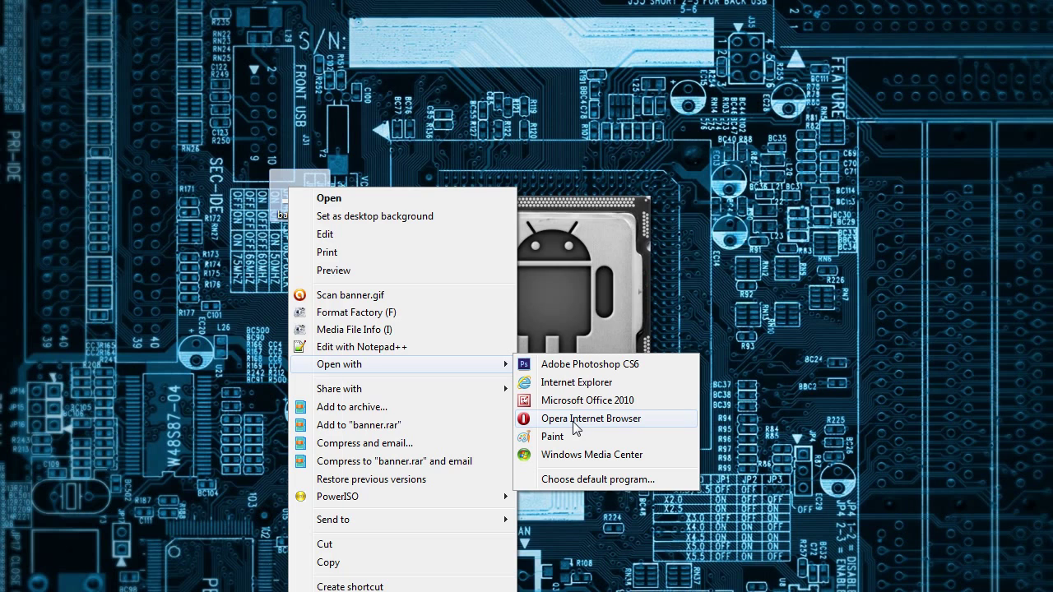
pyautogui.click(573, 419)
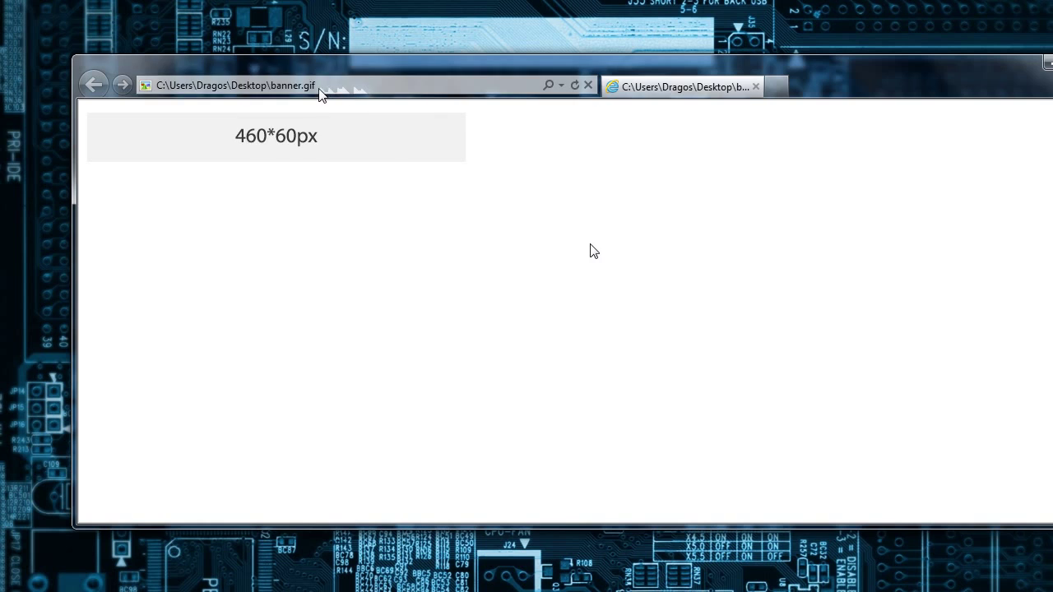
# Watch the banner cycle in Internet Explorer, then close the browser.
pyautogui.click(338, 87)
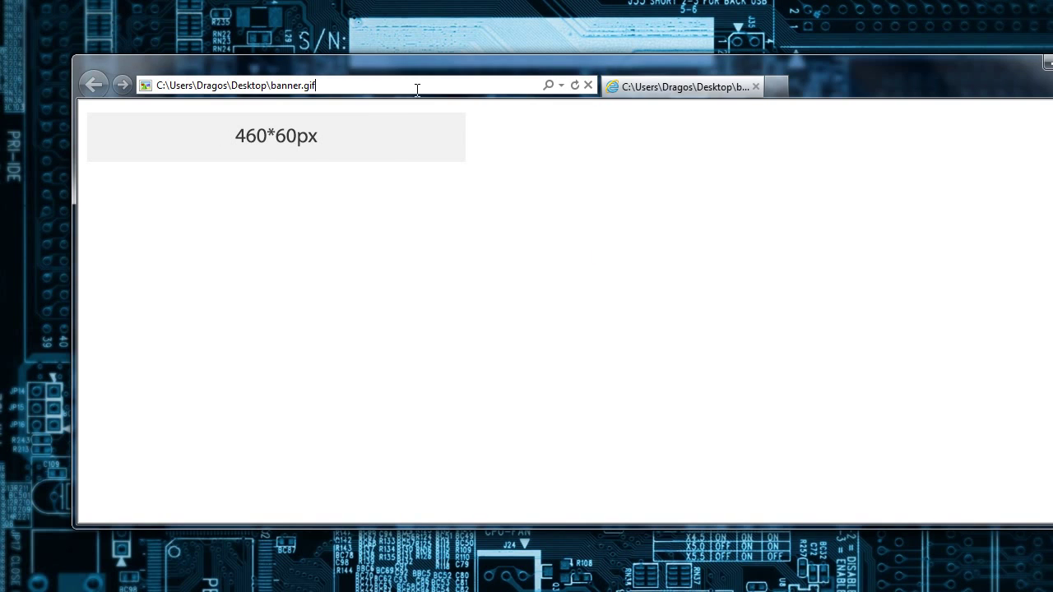
pyautogui.moveTo(1045, 62); pyautogui.dragTo(317, 202)
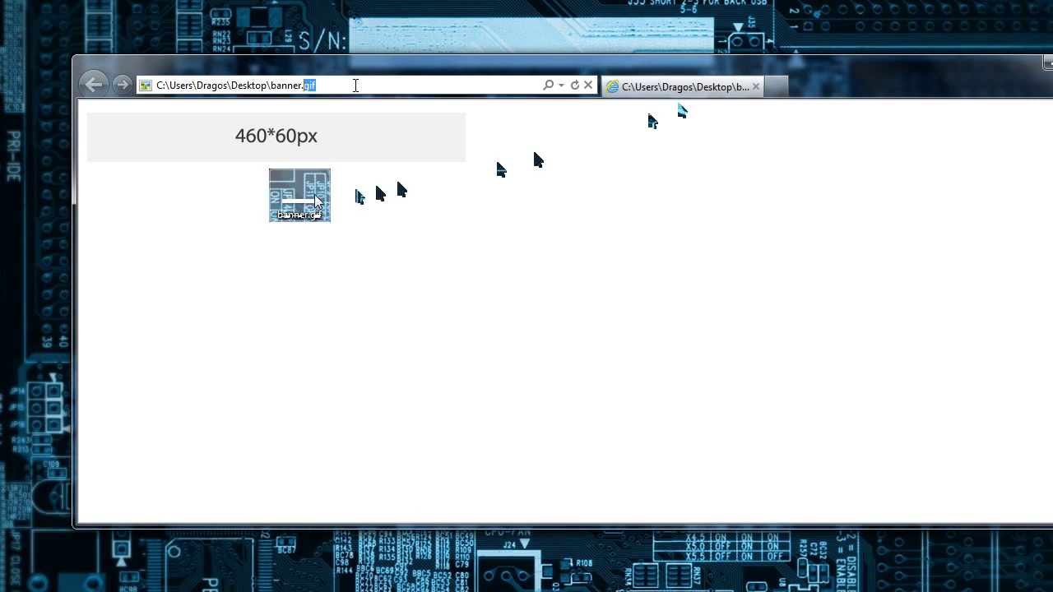